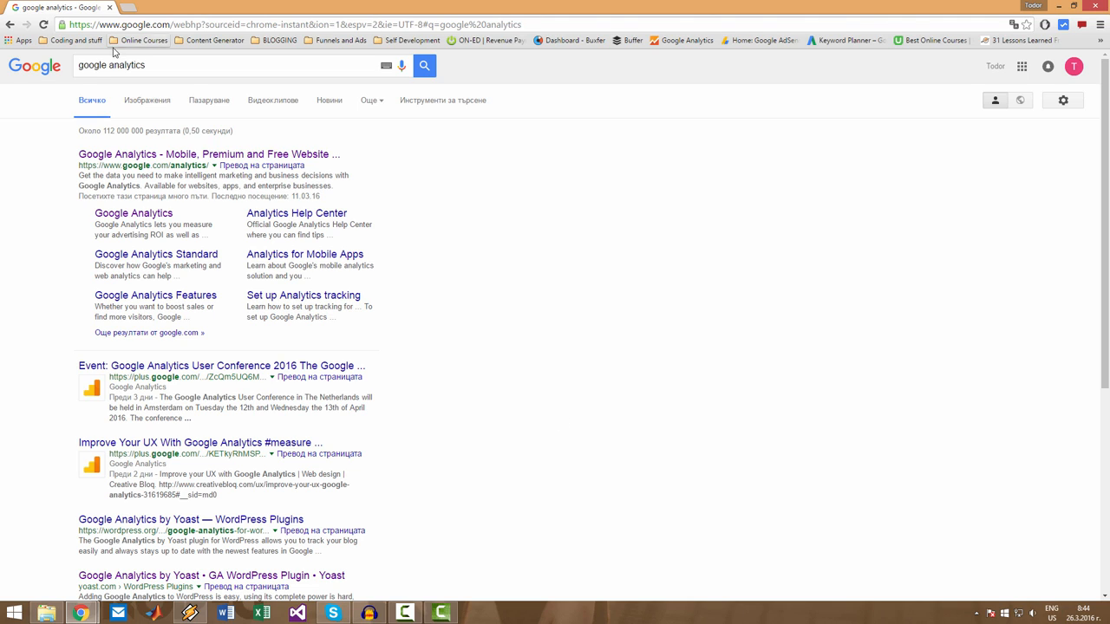
- Open the Google Analytics site from the search results and sign in to Google Analytics
{"action": "left_click", "coordinate": [196, 161]}
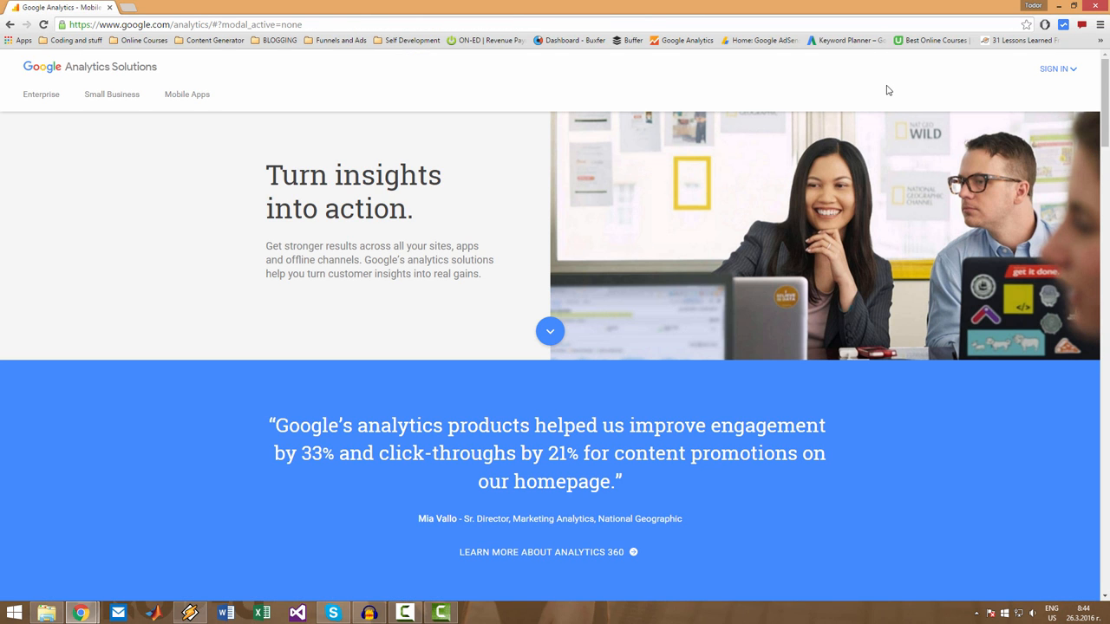
{"action": "left_click", "coordinate": [1065, 73]}
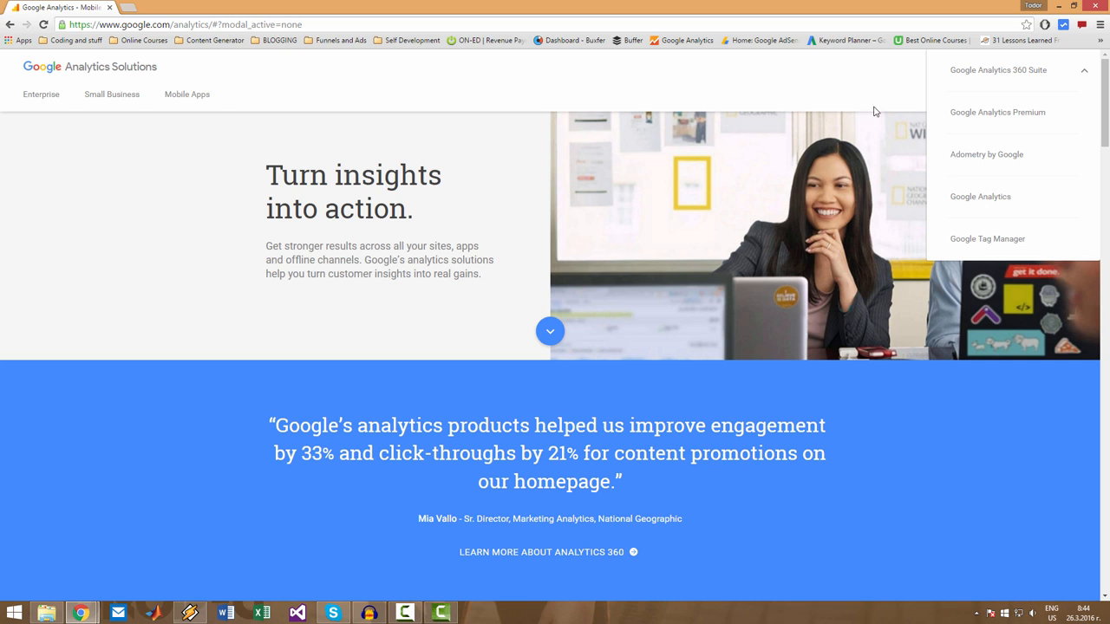
{"action": "left_click", "coordinate": [978, 197]}
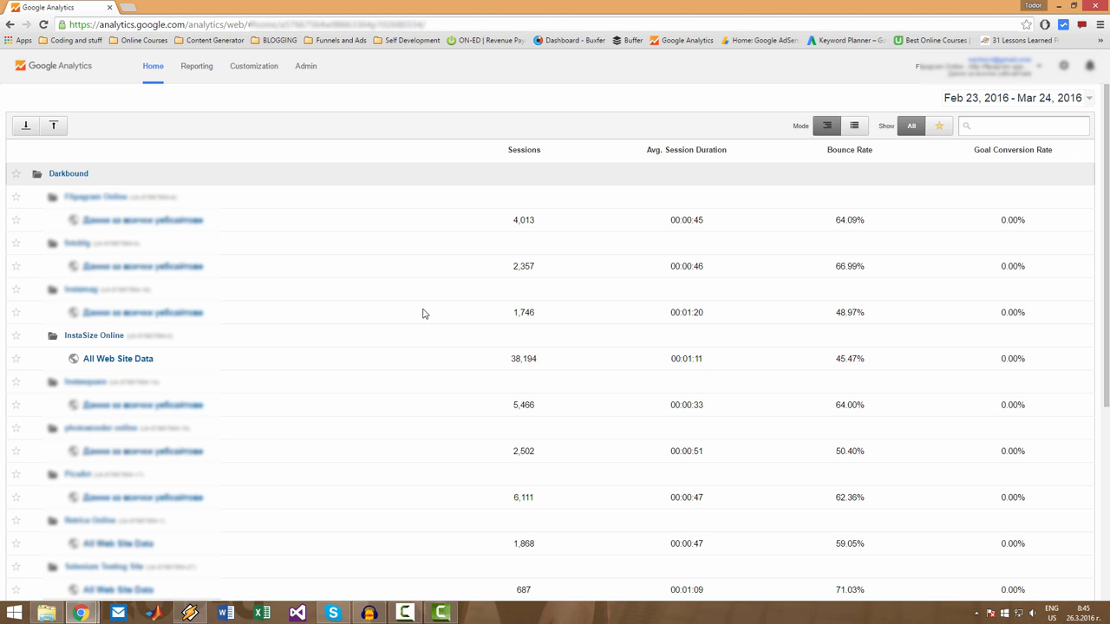
- Start creating a new property in the administration settings of the Darkbound account
{"action": "scroll", "coordinate": [425, 313], "scroll_direction": "down", "scroll_amount": 2}
{"action": "scroll", "coordinate": [424, 312], "scroll_direction": "up", "scroll_amount": 1}
{"action": "scroll", "coordinate": [1090, 376], "scroll_direction": "down", "scroll_amount": 1}
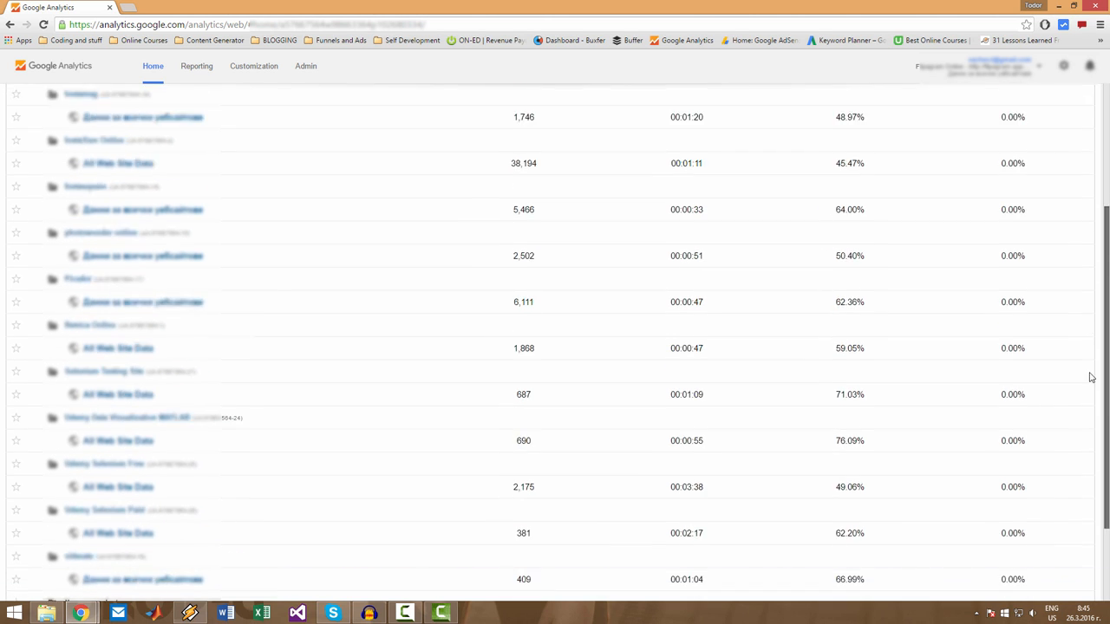
{"action": "scroll", "coordinate": [954, 312], "scroll_direction": "up", "scroll_amount": 3}
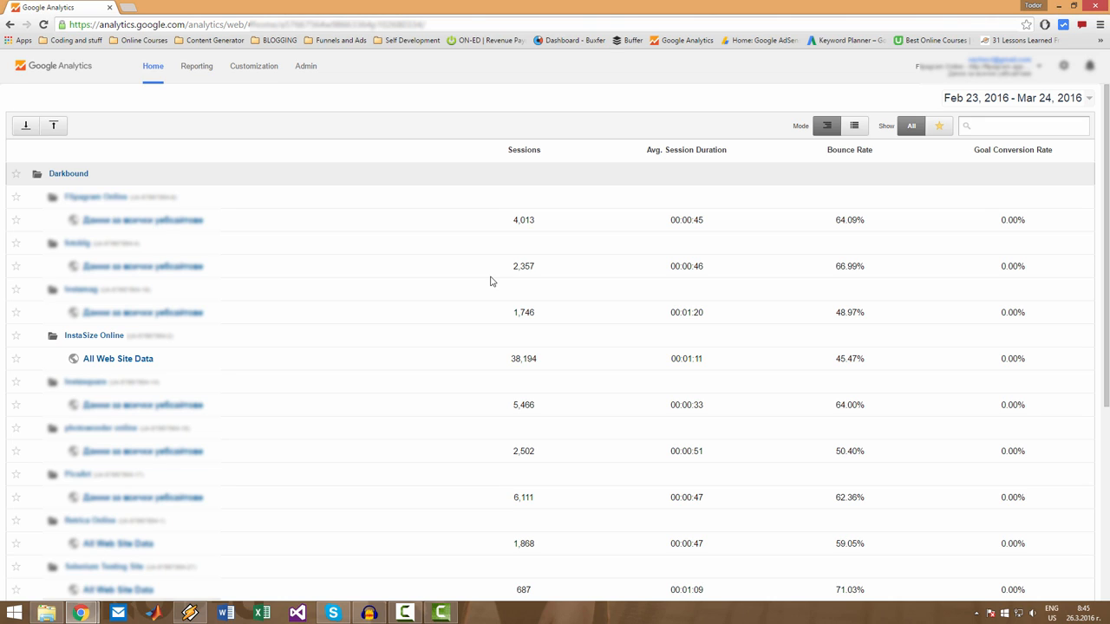
{"action": "left_click", "coordinate": [309, 73]}
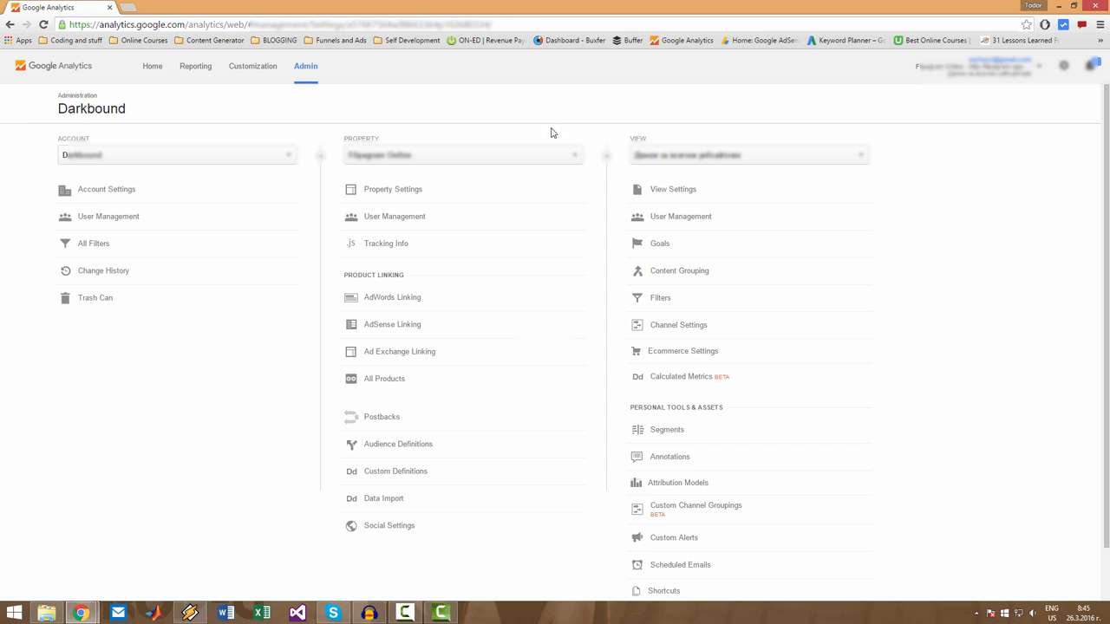
{"action": "left_click", "coordinate": [558, 154]}
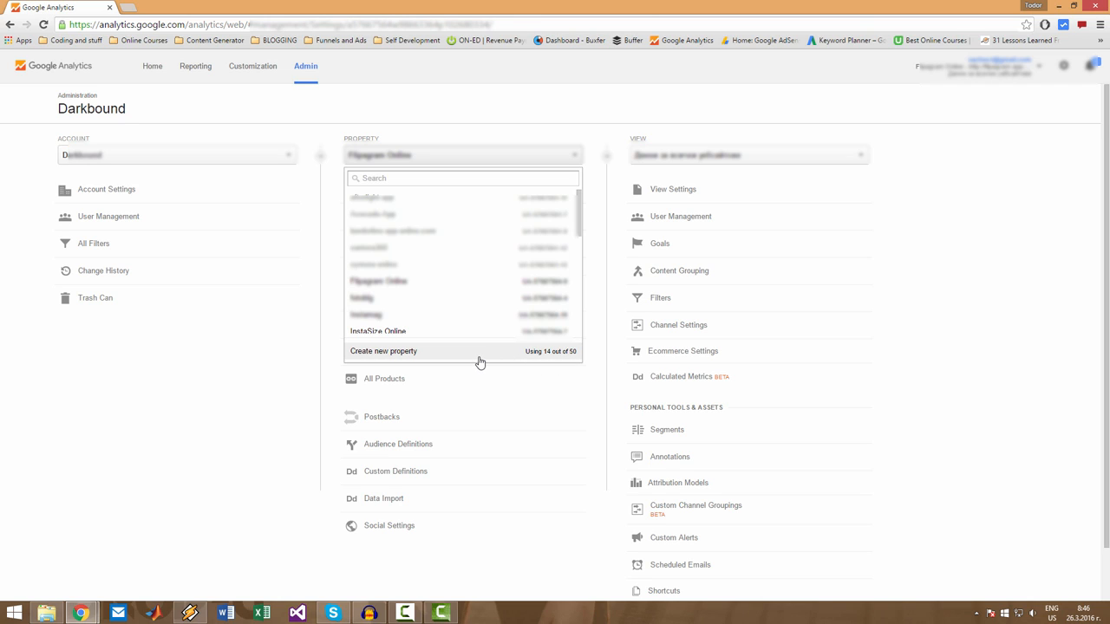
{"action": "left_click", "coordinate": [395, 353]}
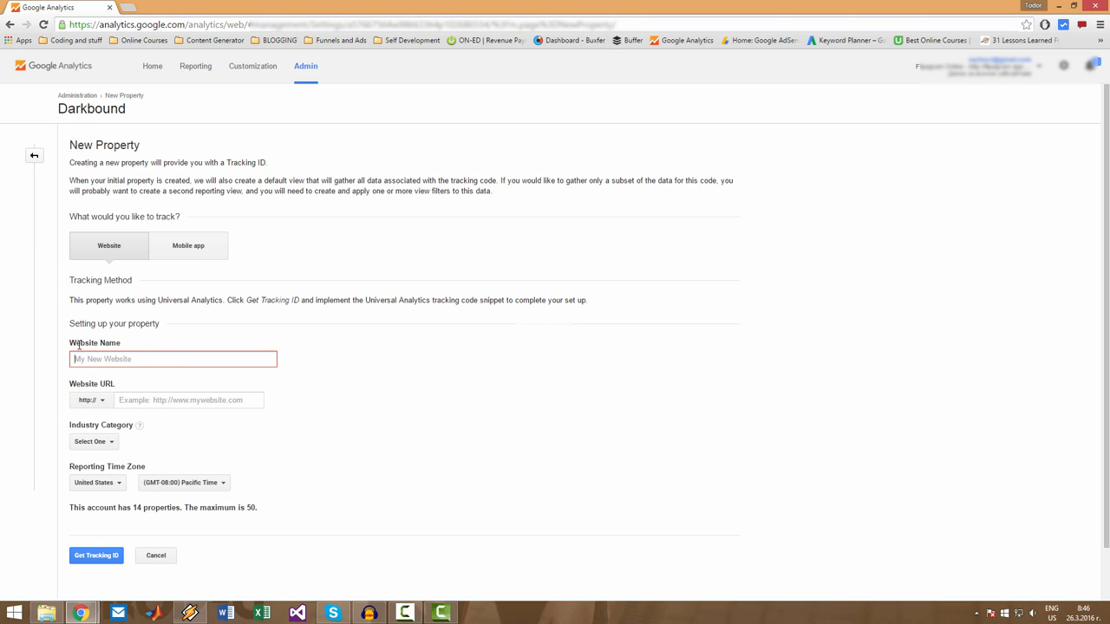
{"action": "left_click", "coordinate": [228, 364]}
{"action": "type", "text": "CymeraOnline"}
{"action": "key", "text": "Tab"}
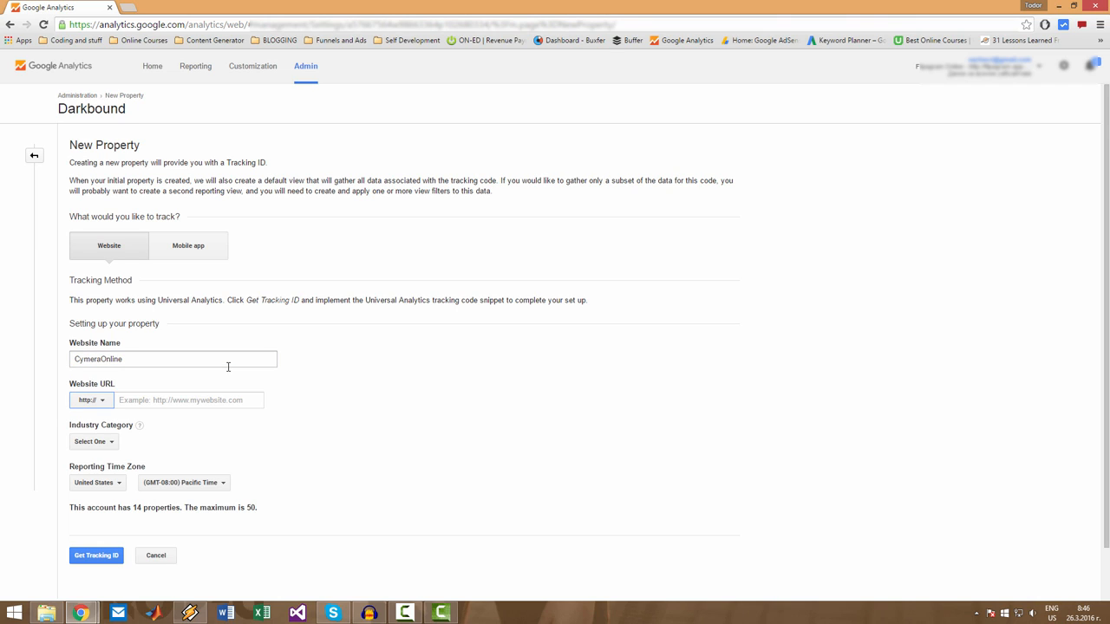
{"action": "key", "text": "Tab"}
{"action": "key", "text": "ctrl+v"}
- Set the industry category to Arts and Entertainment and create the property by getting its tracking ID
{"action": "left_click", "coordinate": [100, 442]}
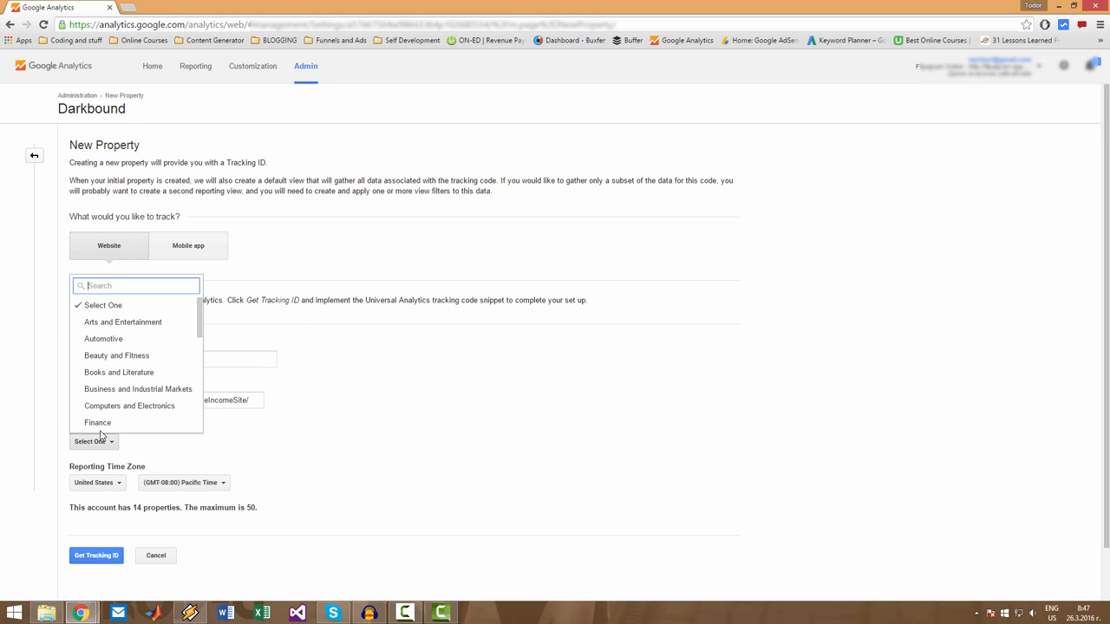
{"action": "left_click", "coordinate": [102, 438]}
{"action": "left_click", "coordinate": [98, 443]}
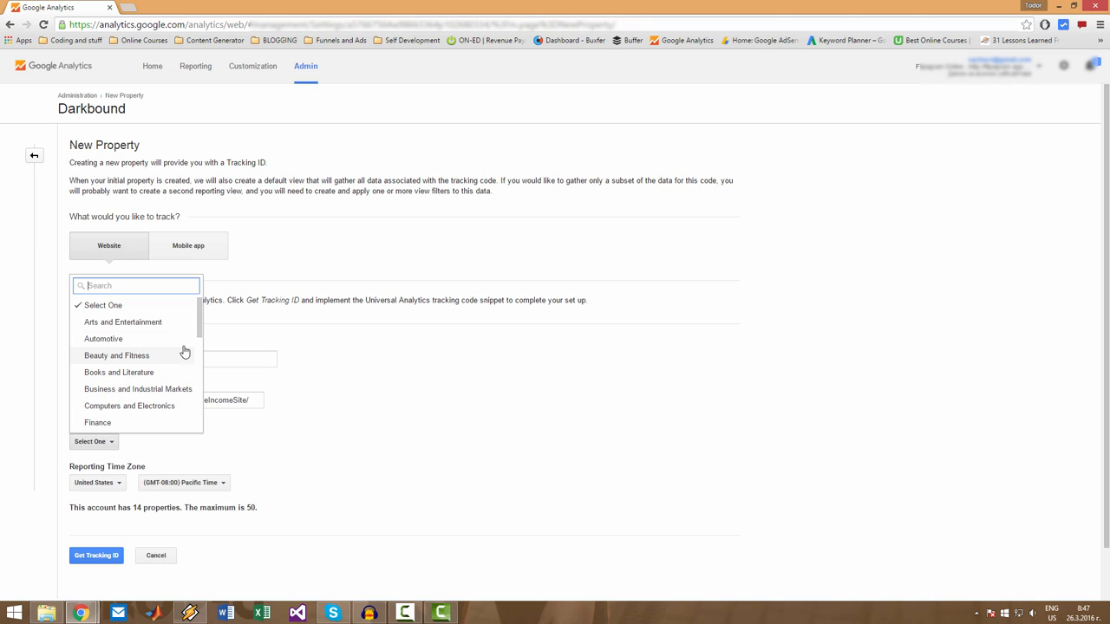
{"action": "left_click_drag", "start_coordinate": [201, 326], "coordinate": [200, 303]}
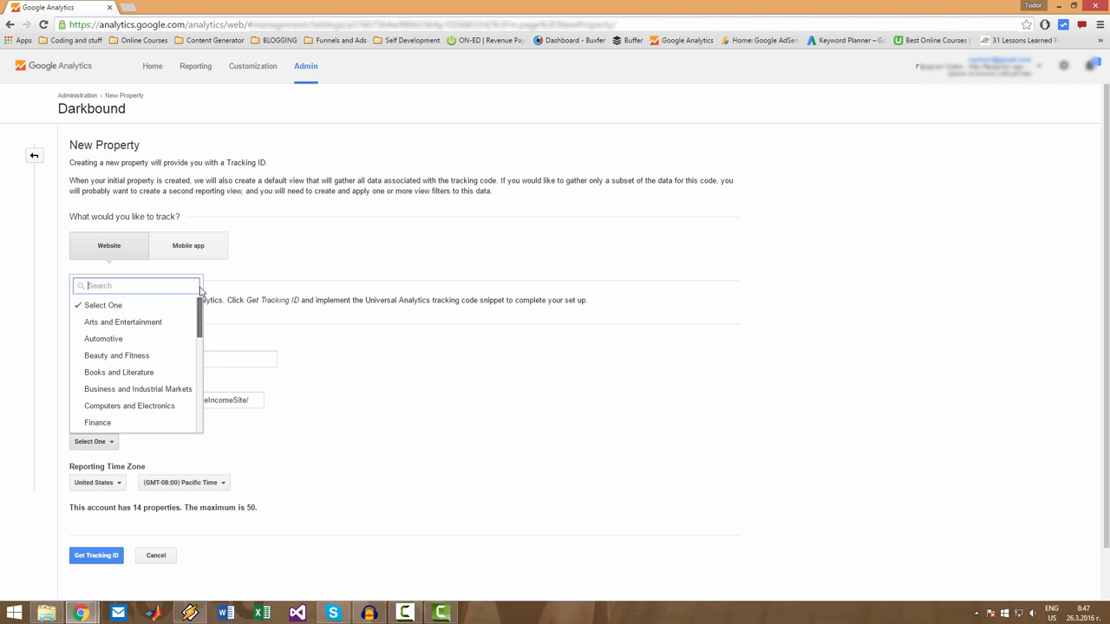
{"action": "left_click", "coordinate": [142, 322]}
{"action": "scroll", "coordinate": [335, 434], "scroll_direction": "down", "scroll_amount": 1}
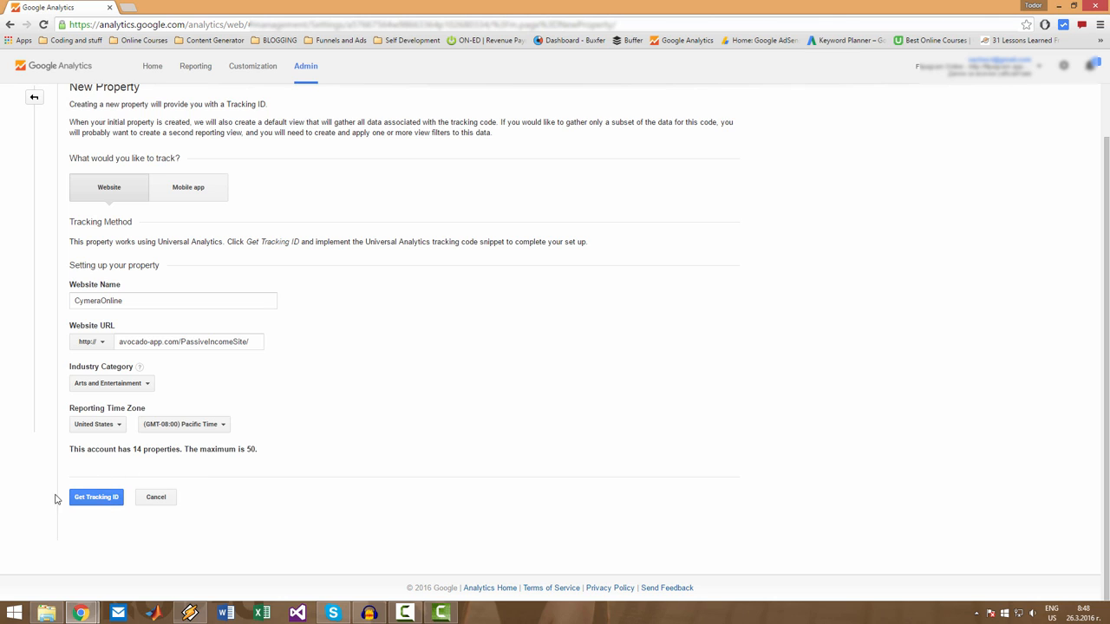
{"action": "left_click", "coordinate": [97, 499]}
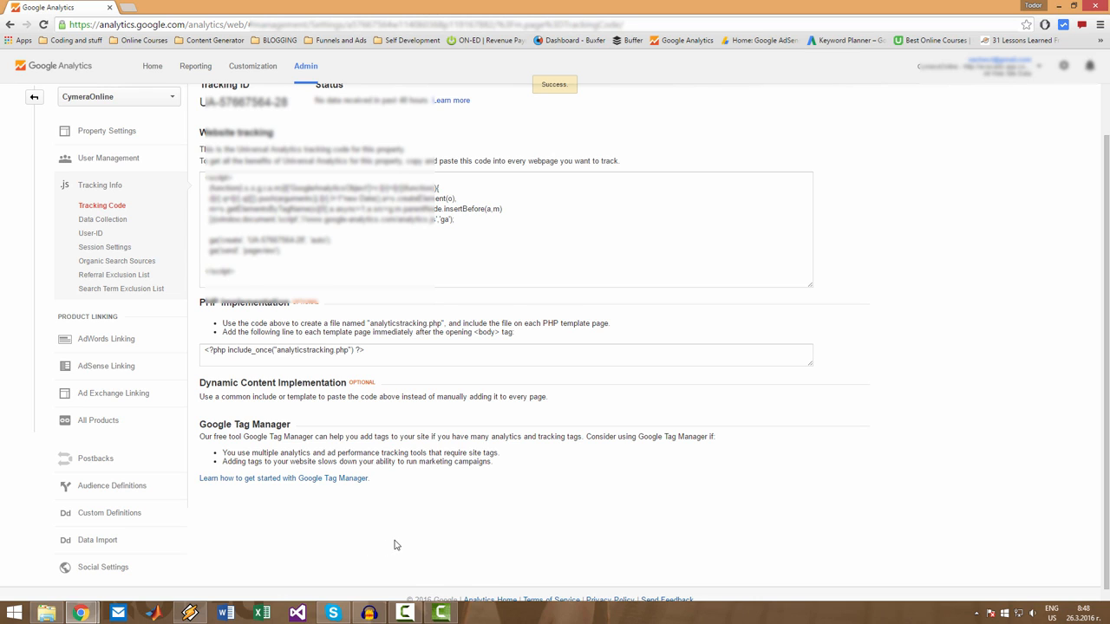
- Examine the new property's tracking ID and its website tracking script
{"action": "scroll", "coordinate": [393, 531], "scroll_direction": "up", "scroll_amount": 1}
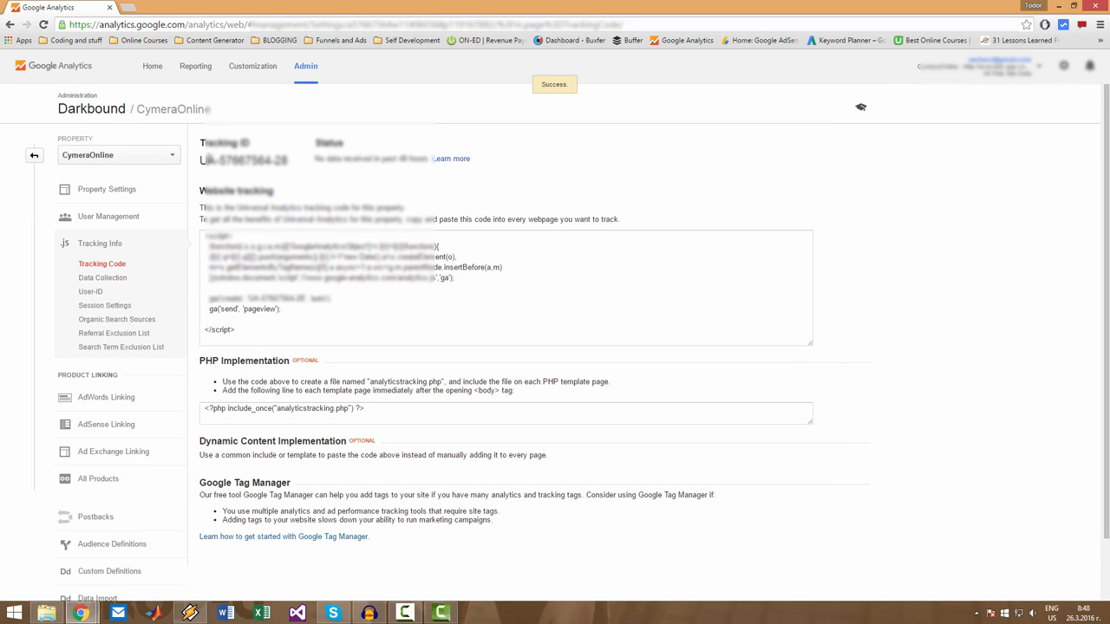
{"action": "left_click_drag", "start_coordinate": [283, 160], "coordinate": [291, 163]}
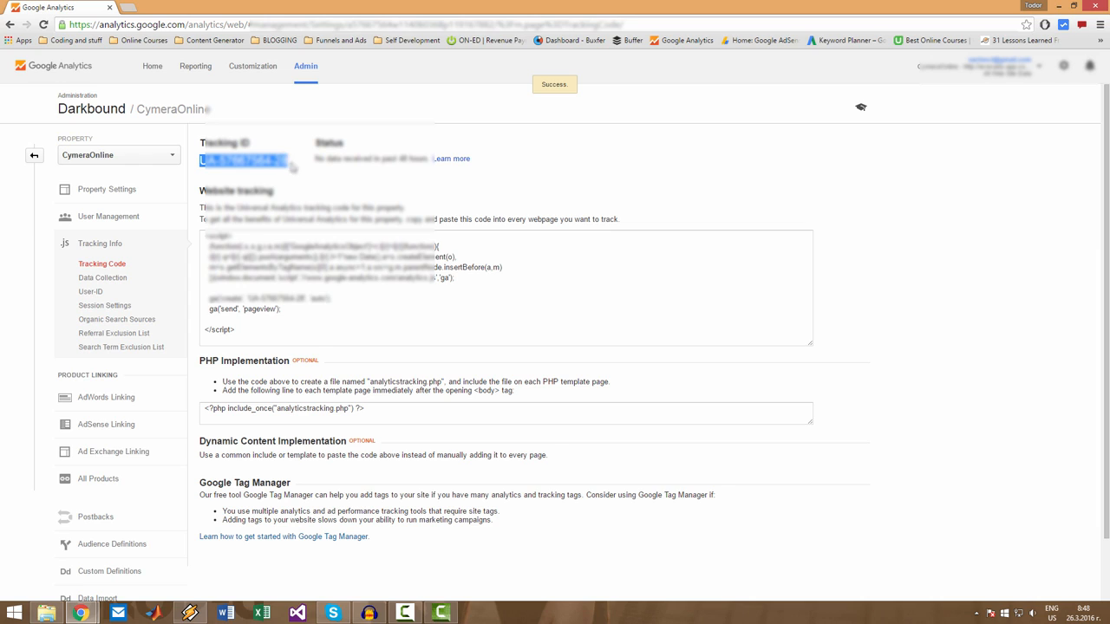
{"action": "left_click", "coordinate": [286, 163]}
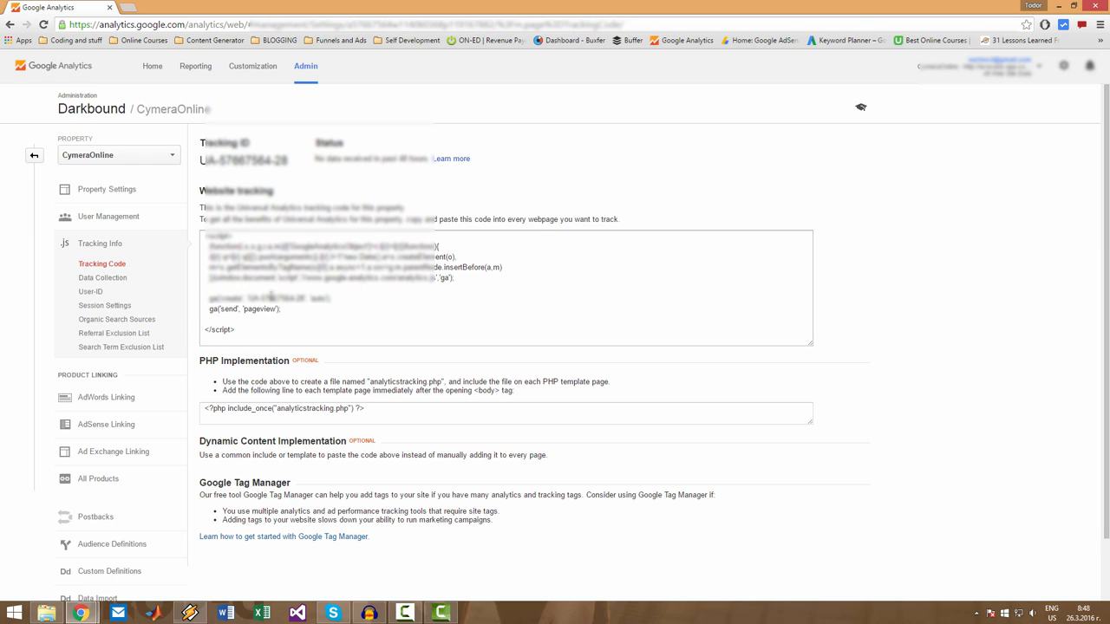
{"action": "left_click", "coordinate": [267, 326]}
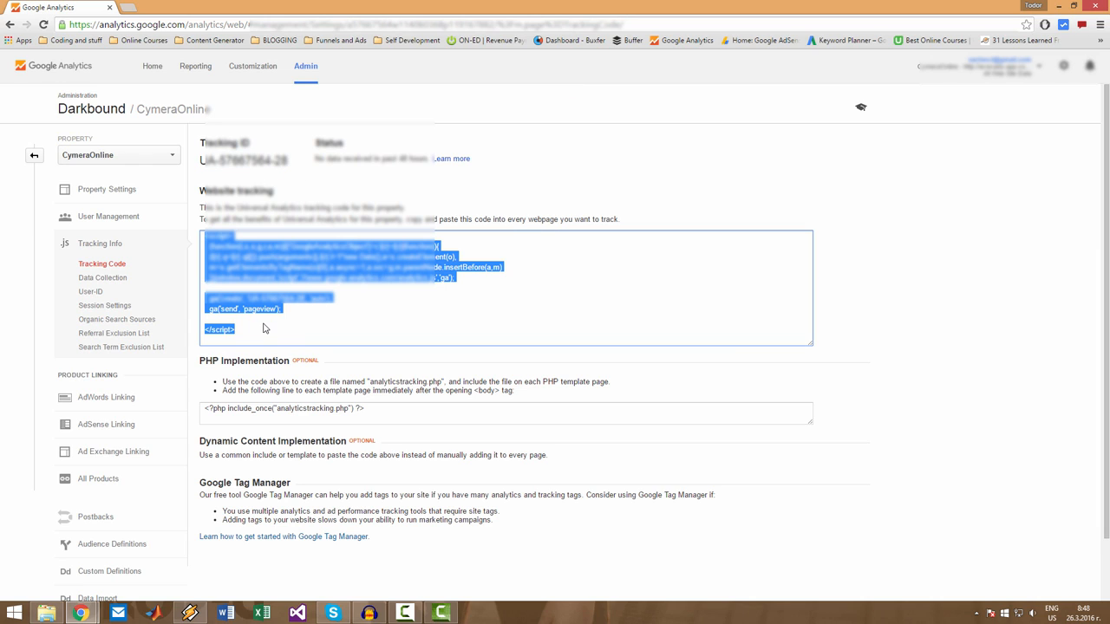
{"action": "left_click", "coordinate": [452, 287]}
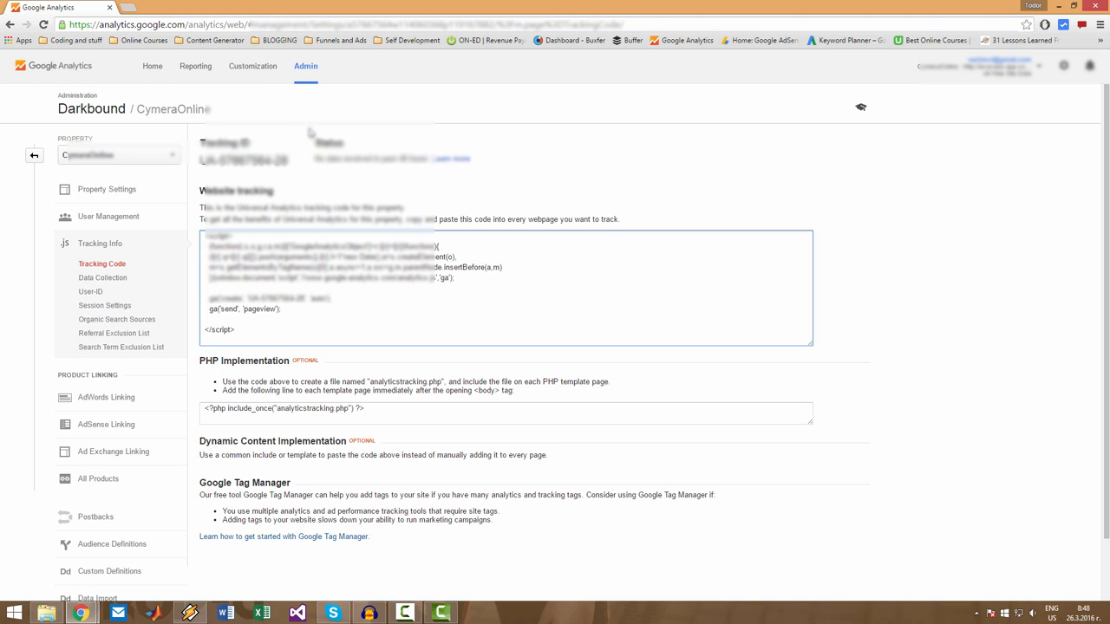
- Return to the administration overview and check the account's list of properties
{"action": "left_click", "coordinate": [308, 67]}
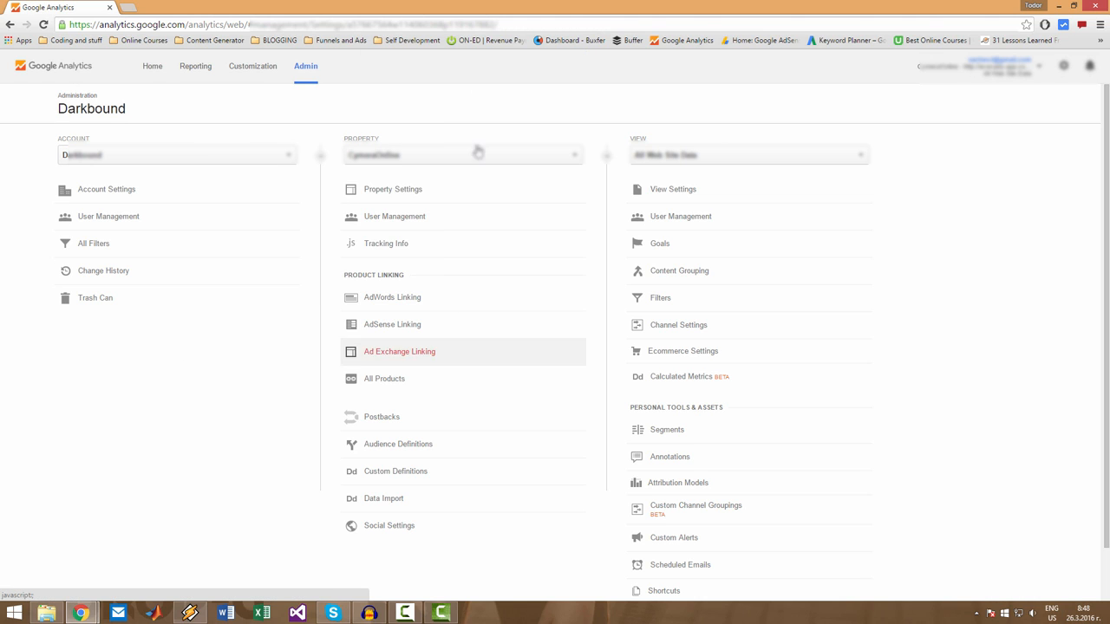
{"action": "left_click", "coordinate": [420, 155]}
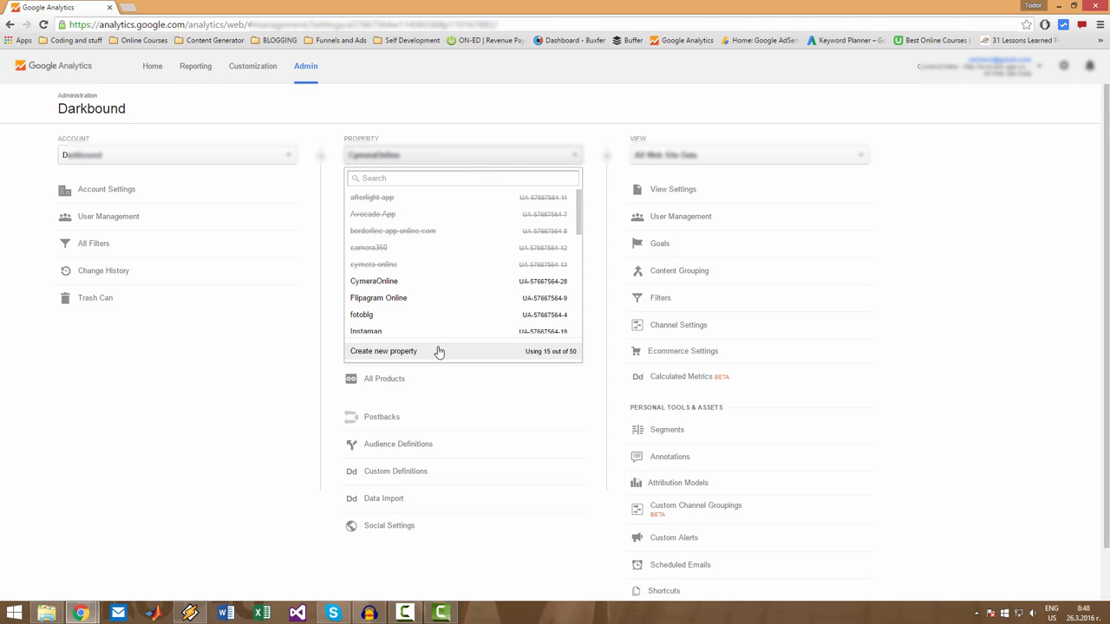
{"action": "left_click", "coordinate": [314, 436]}
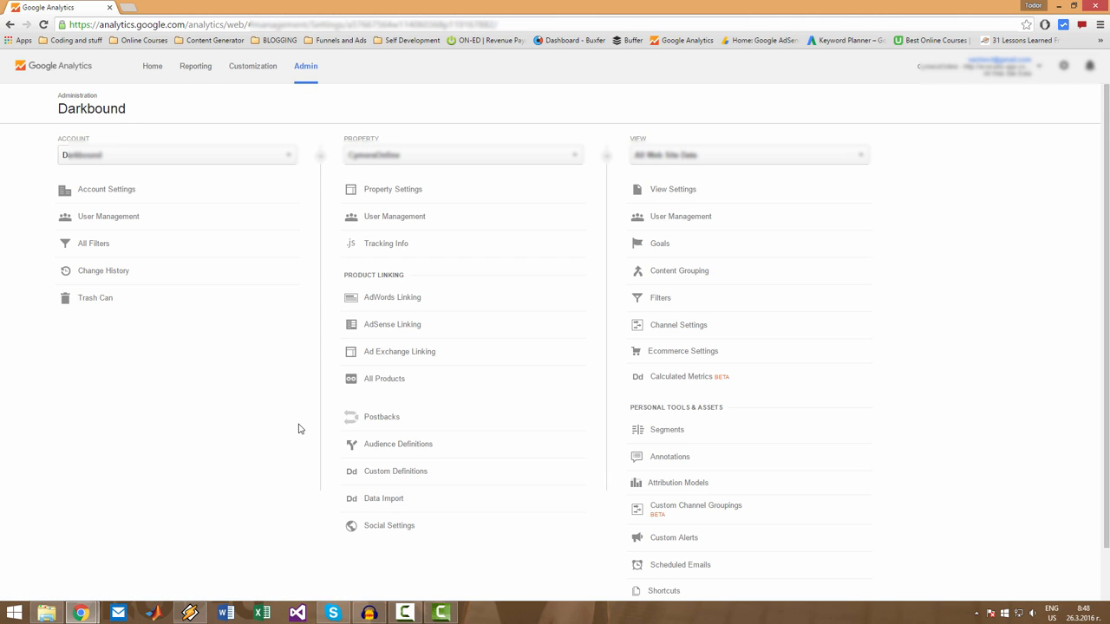